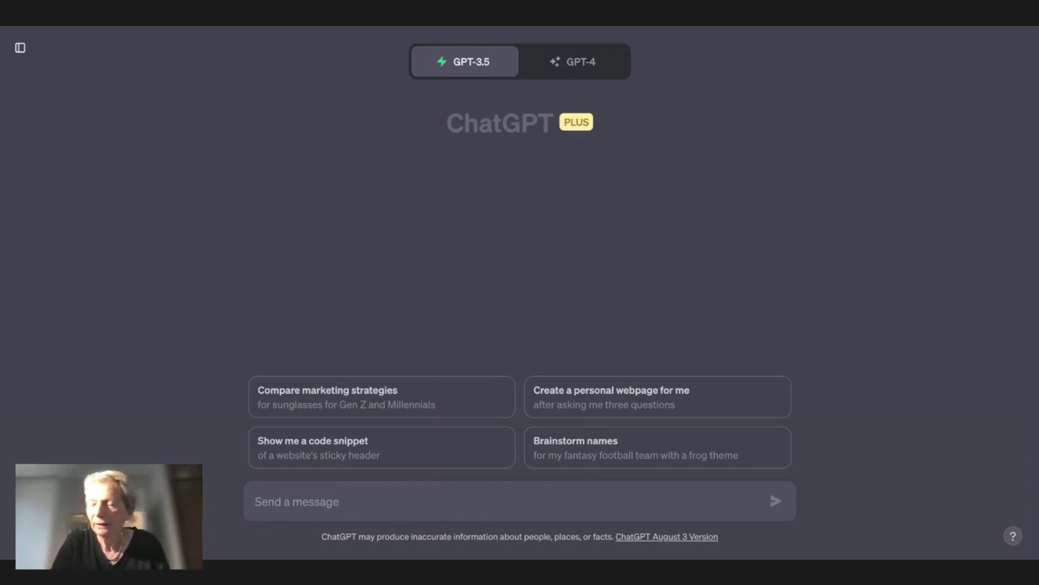
pyautogui.write('Suggest')
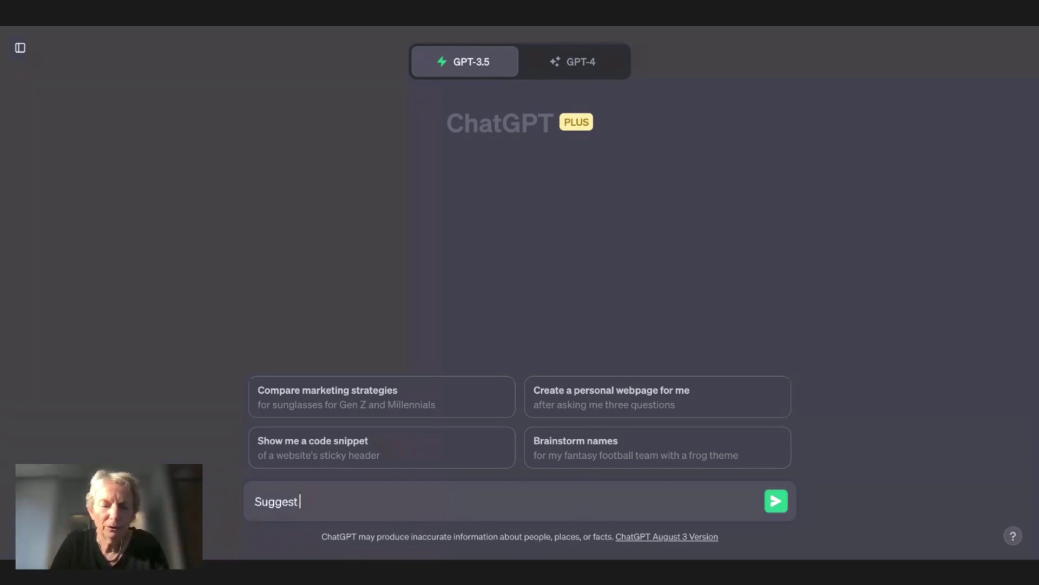
pyautogui.write('3 catch subject lines fo')
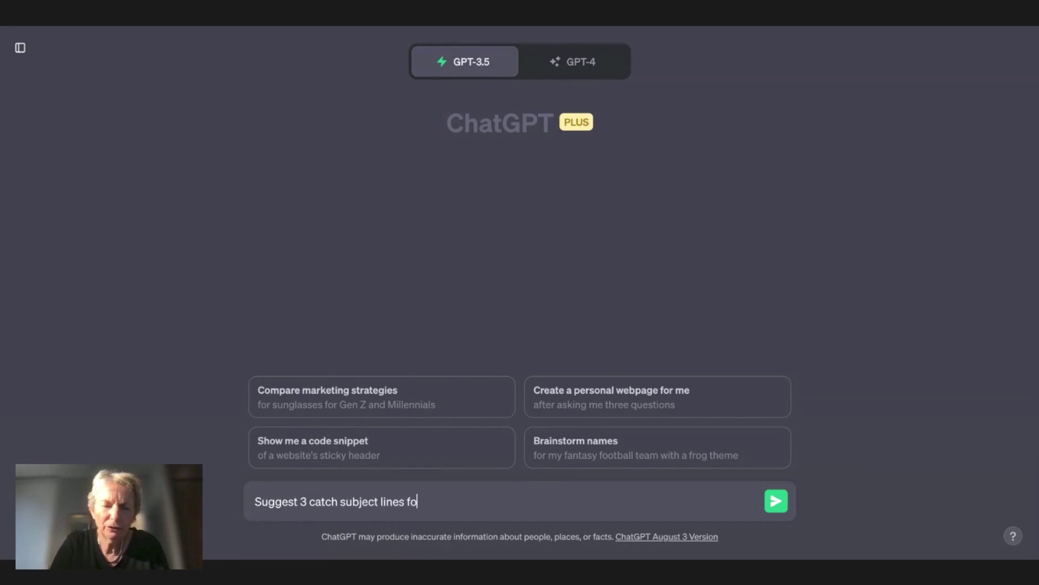
pyautogui.write('r an email news')
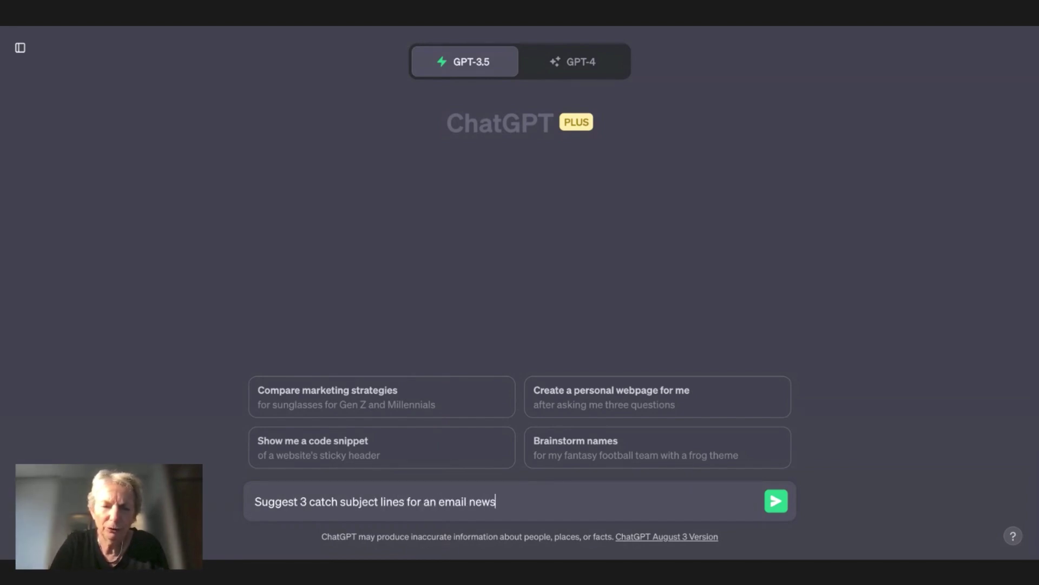
pyautogui.write('letter aroun')
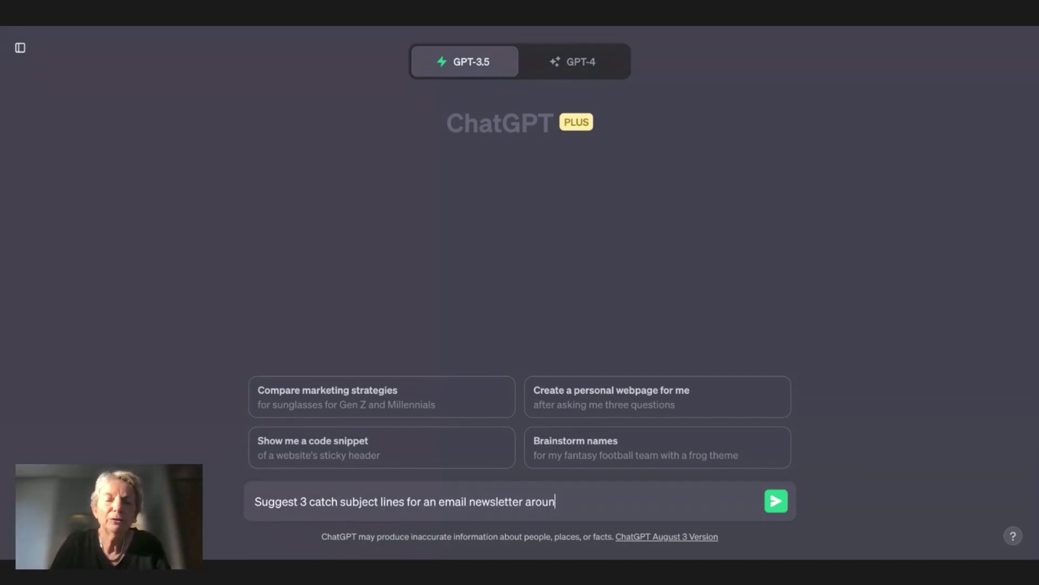
pyautogui.write('d the them ')
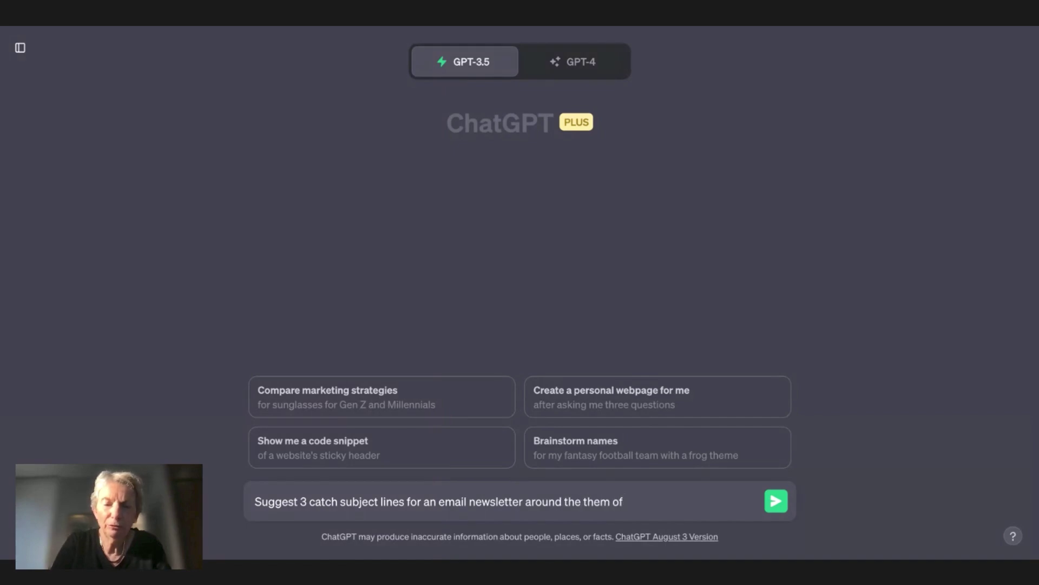
pyautogui.write('e ')
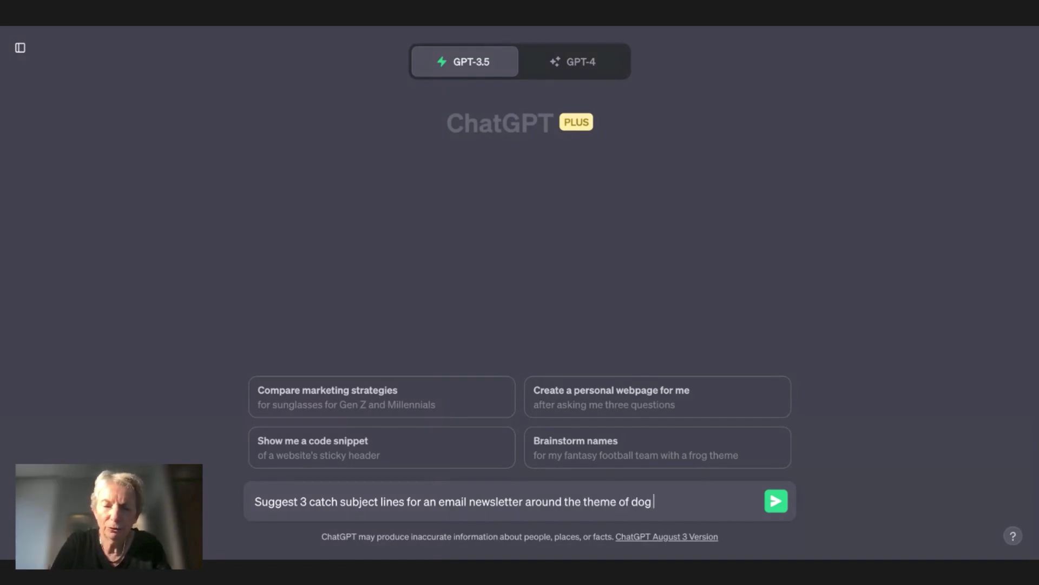
pyautogui.write('care')
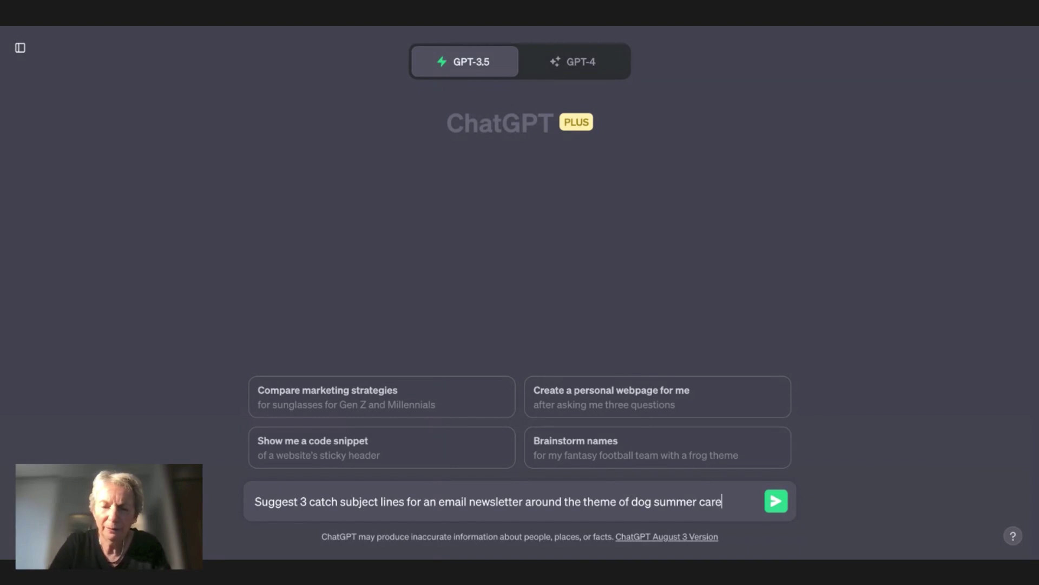
# Send the prompt asking for three catchy subject lines about dog summer care.
pyautogui.press('Return')
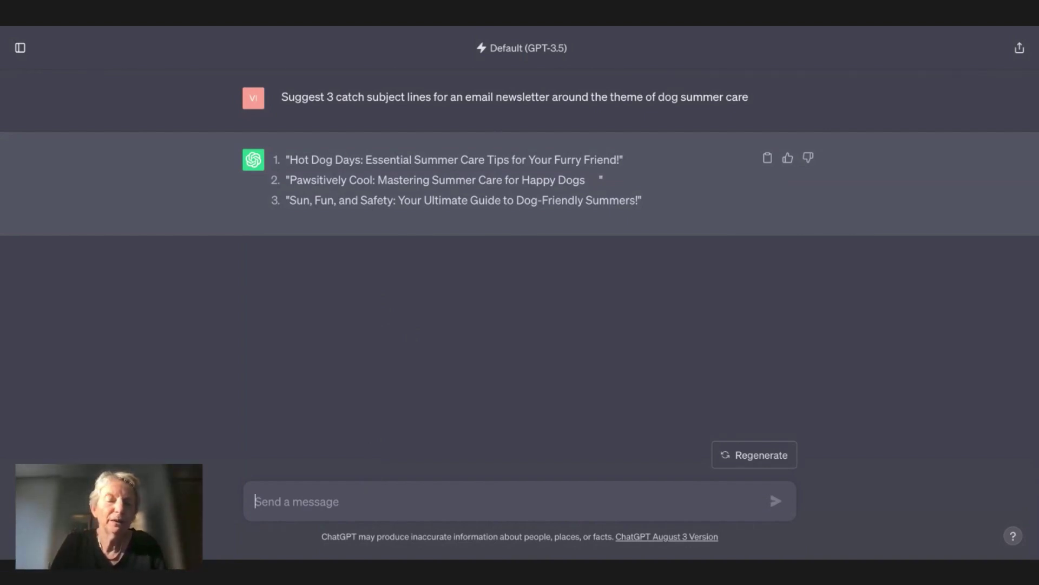
pyautogui.write('And ideas fo')
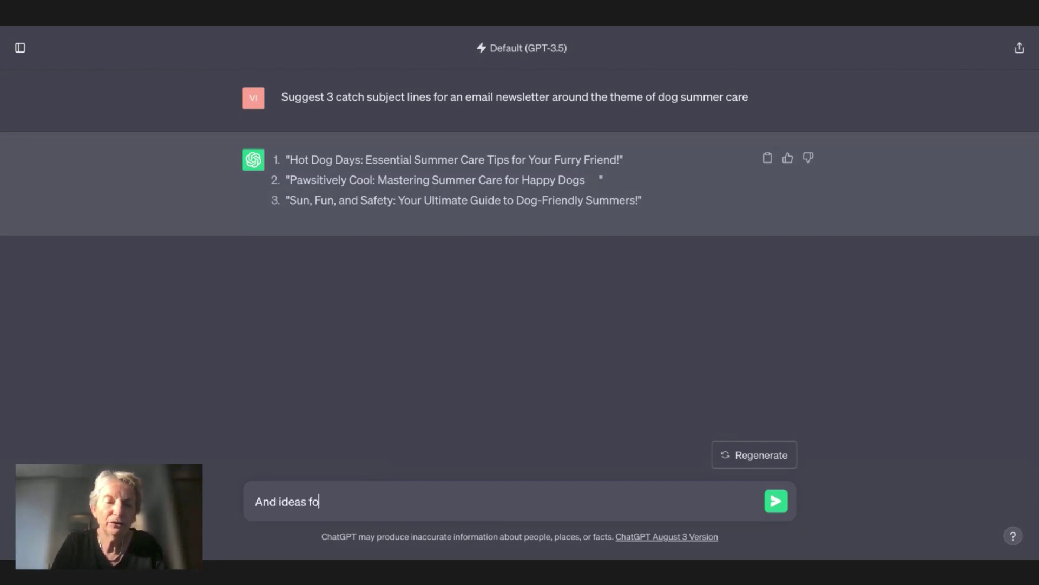
pyautogui.write('r content to include in')
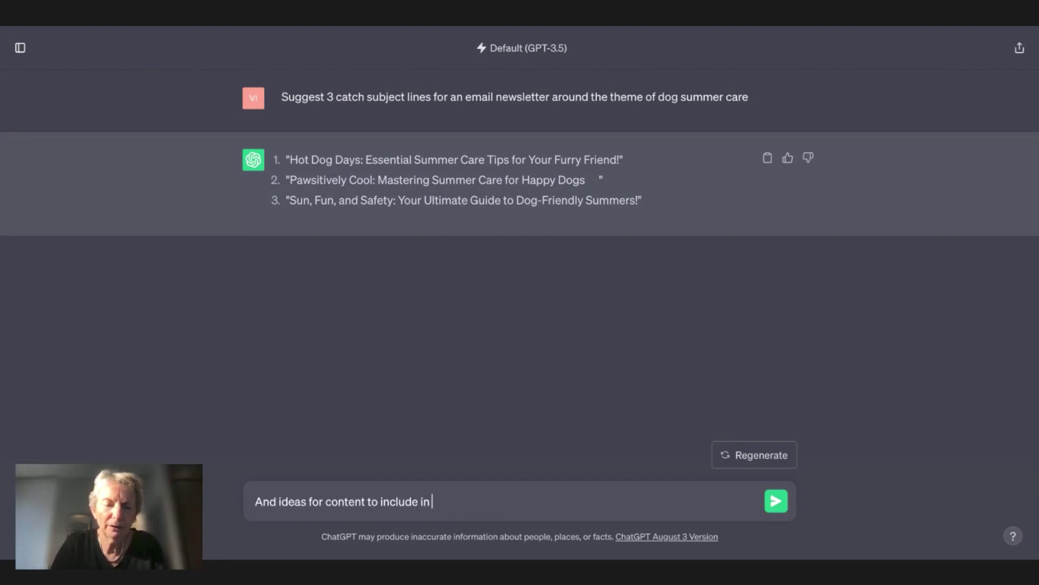
pyautogui.write(' this newsle')
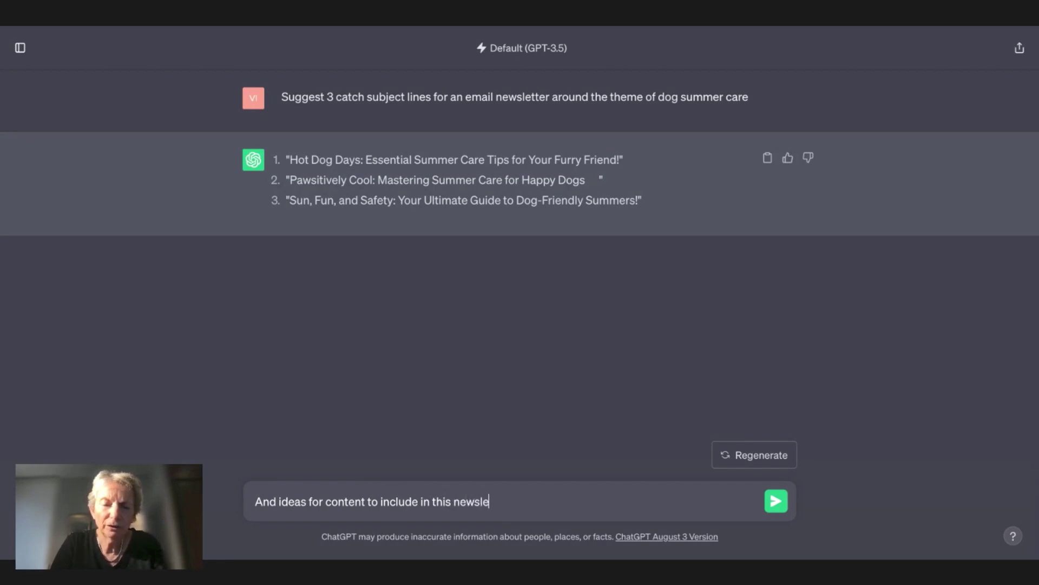
pyautogui.write('tter')
# Send the follow-up asking for dog summer-care newsletter content ideas.
pyautogui.press('Return')
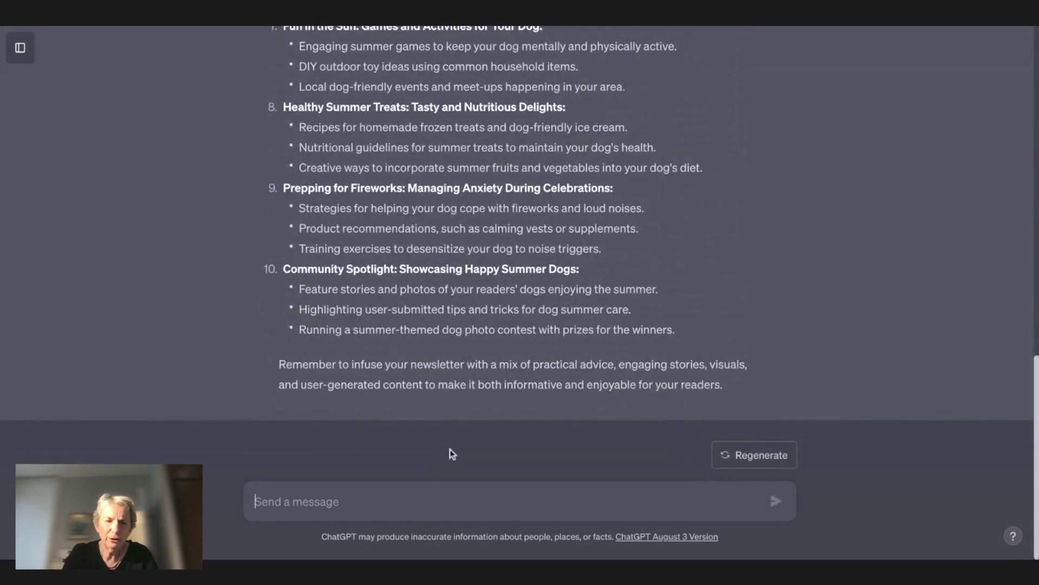
pyautogui.scroll(8, 448, 304)
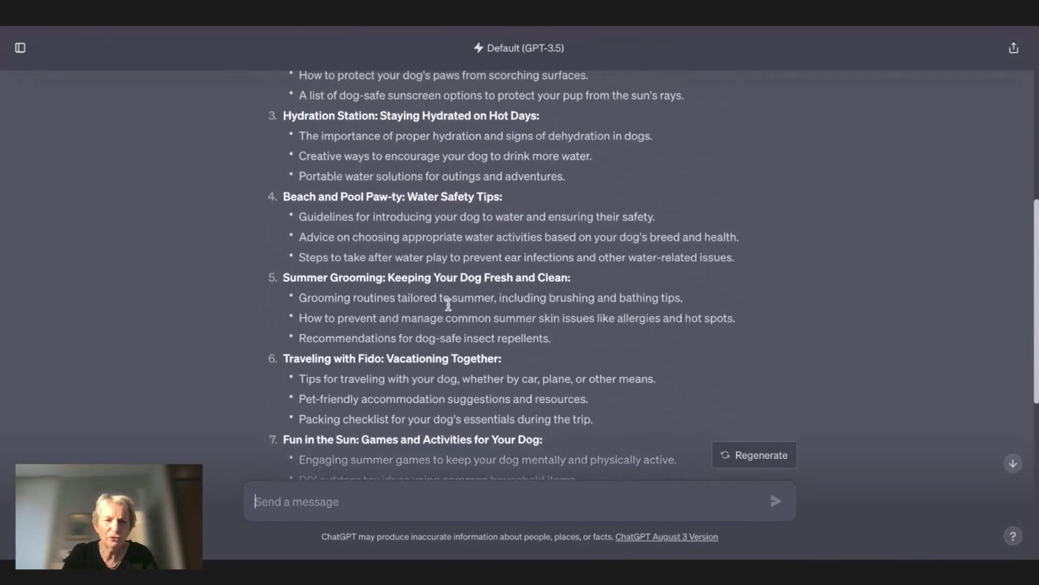
pyautogui.scroll(6, 448, 305)
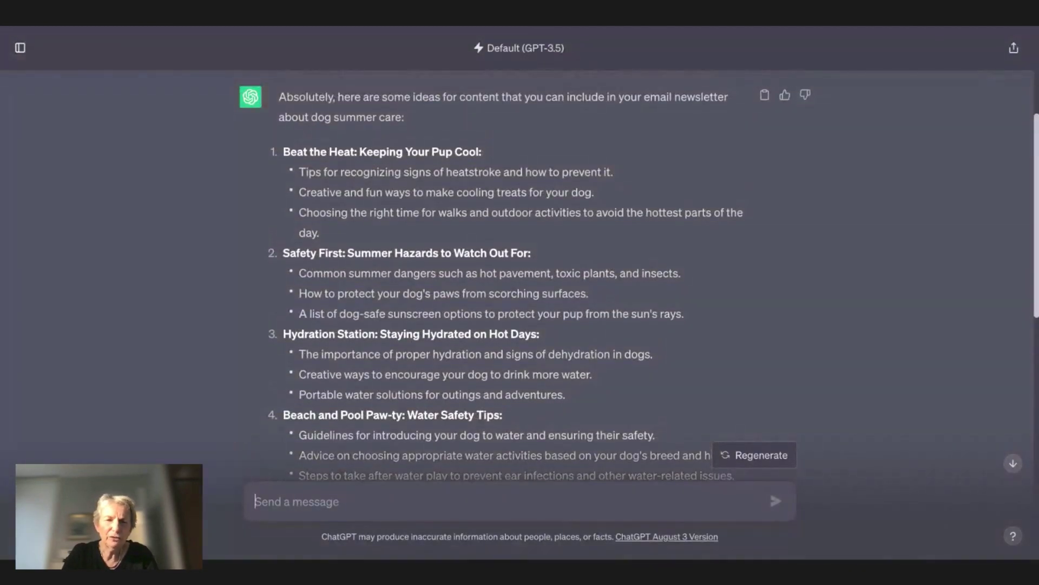
pyautogui.scroll(-8, 448, 304)
pyautogui.scroll(-4, 448, 305)
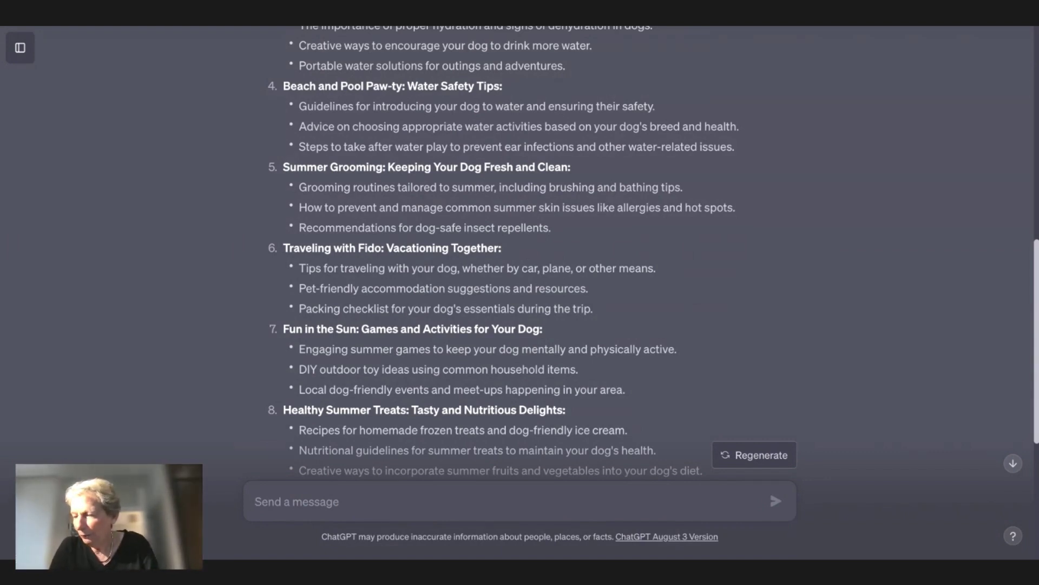
pyautogui.write('I')
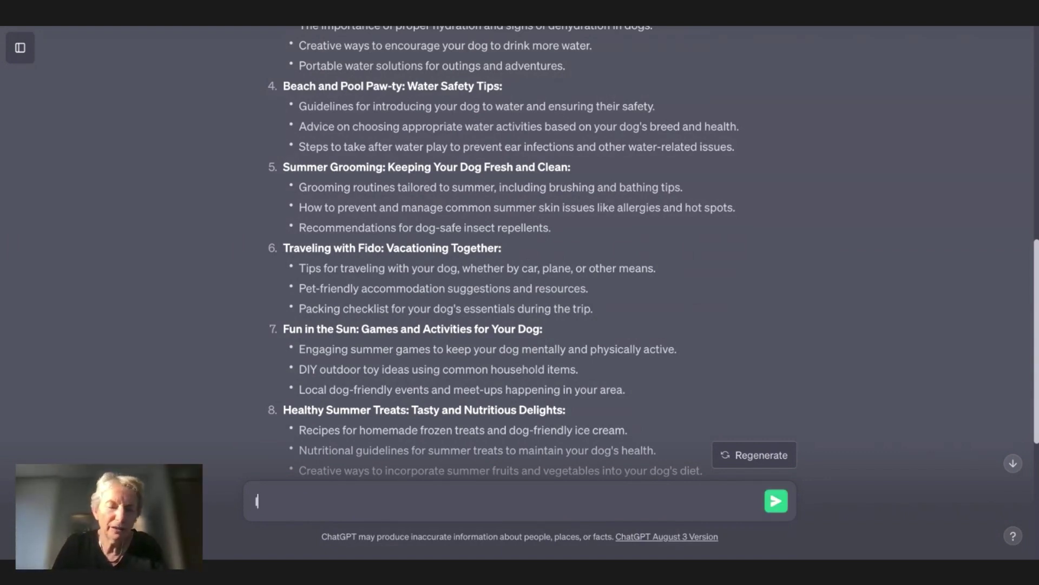
pyautogui.write('Give me i')
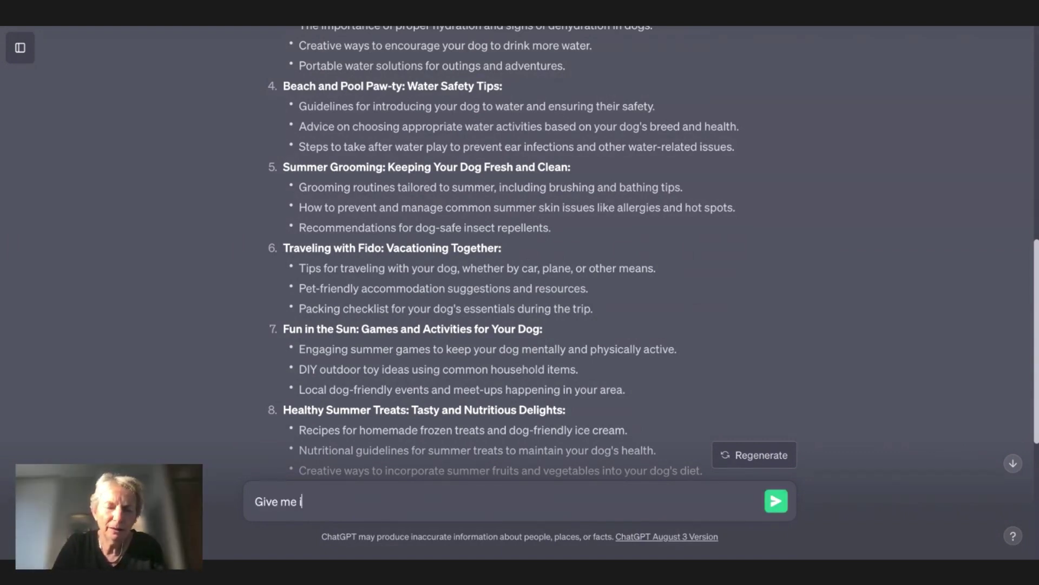
pyautogui.write('deas for fuBackSpaceour images to us')
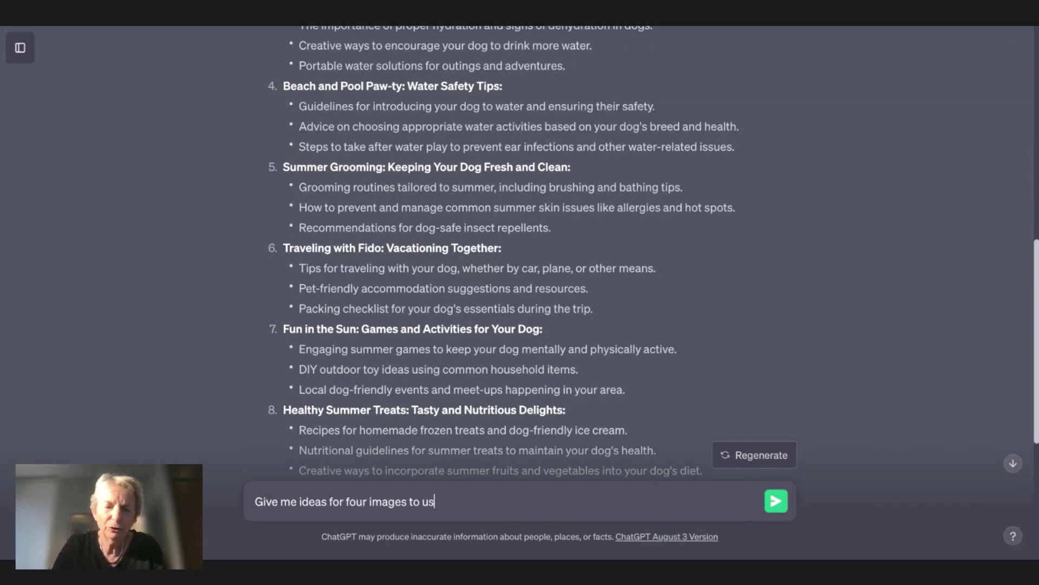
pyautogui.write('the ')
pyautogui.write(' th e')
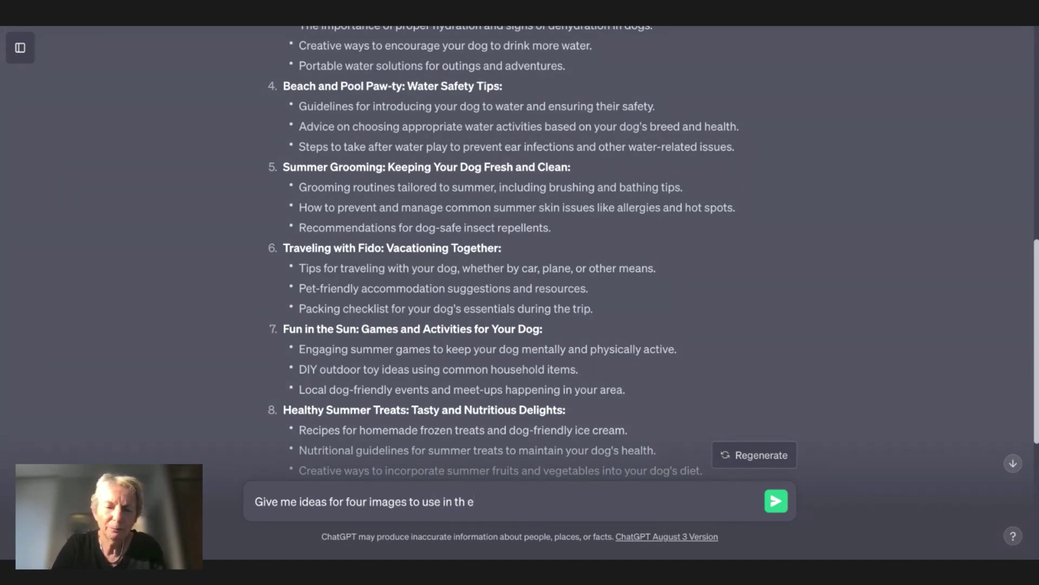
pyautogui.write('er')
# Send the prompt requesting four image ideas for the newsletter.
pyautogui.press('Return')
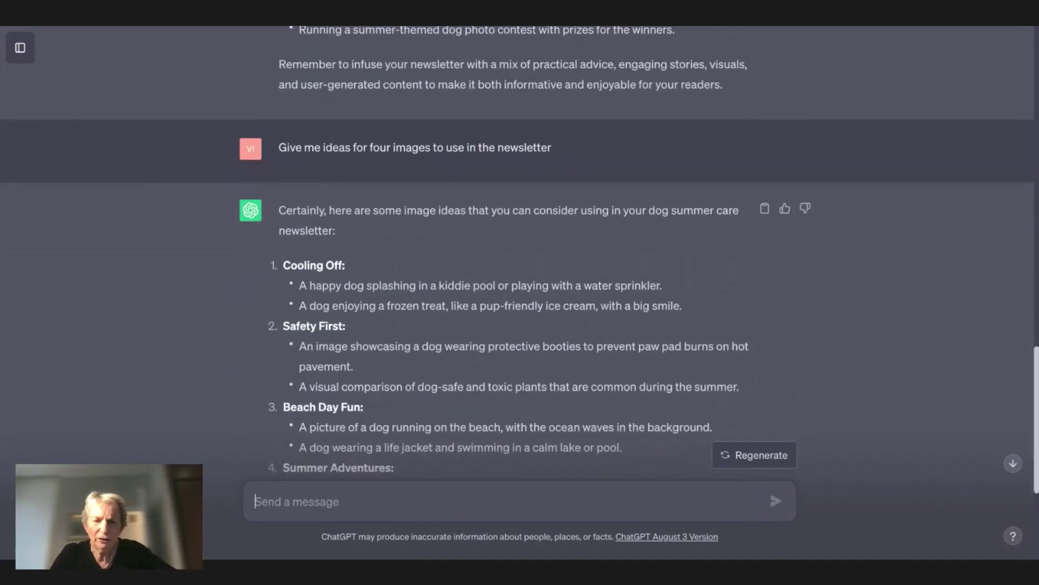
pyautogui.scroll(-2, 520, 325)
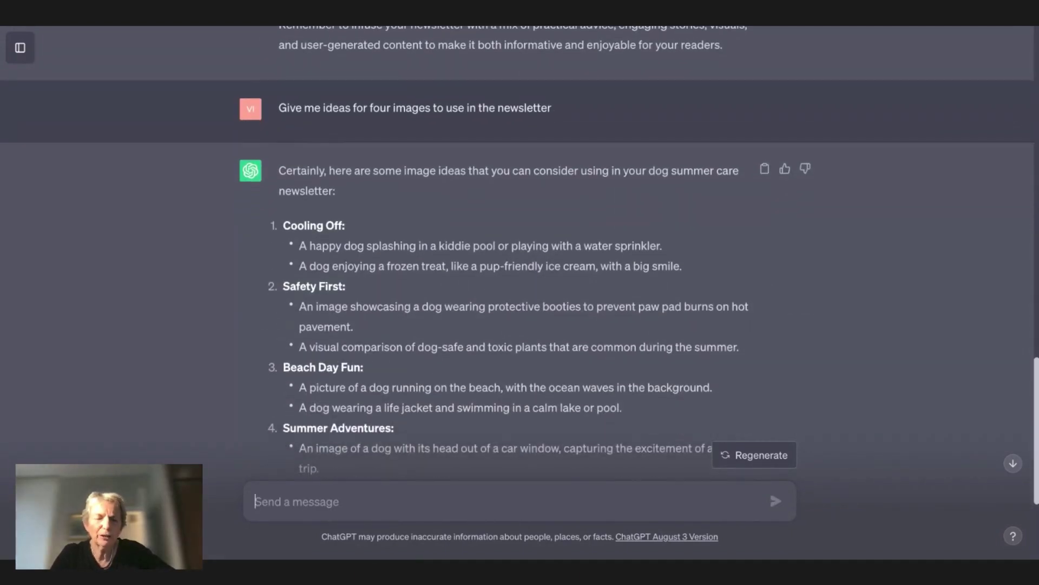
pyautogui.scroll(-2, 520, 325)
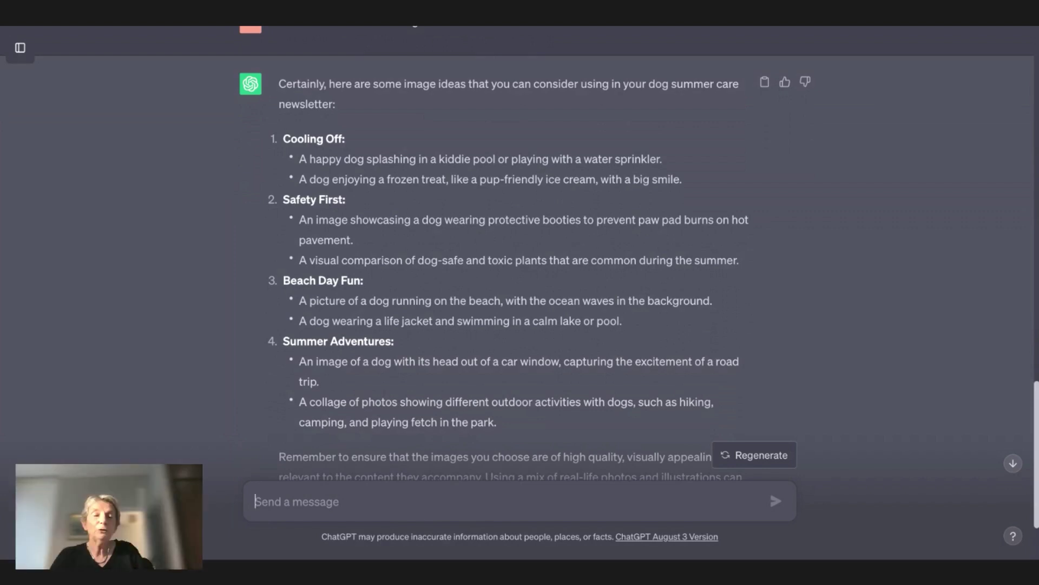
pyautogui.scroll(-2, 520, 284)
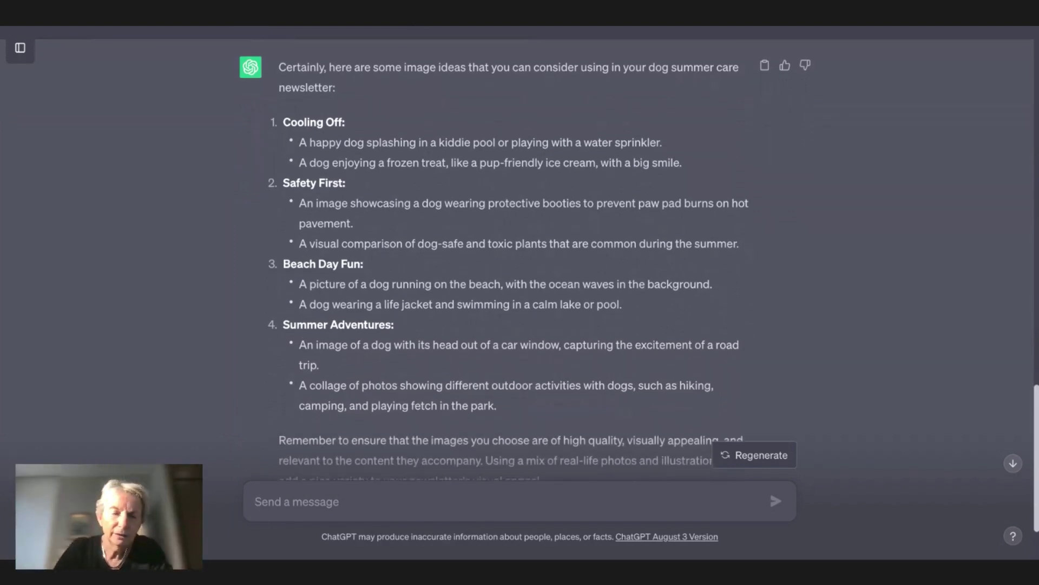
pyautogui.scroll(-1, 520, 285)
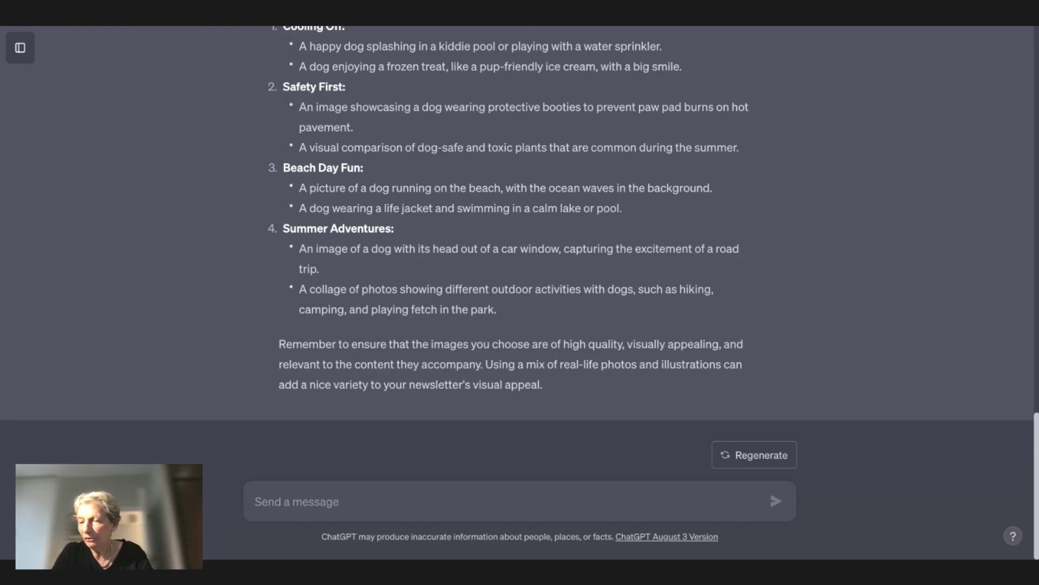
pyautogui.write('Pro')
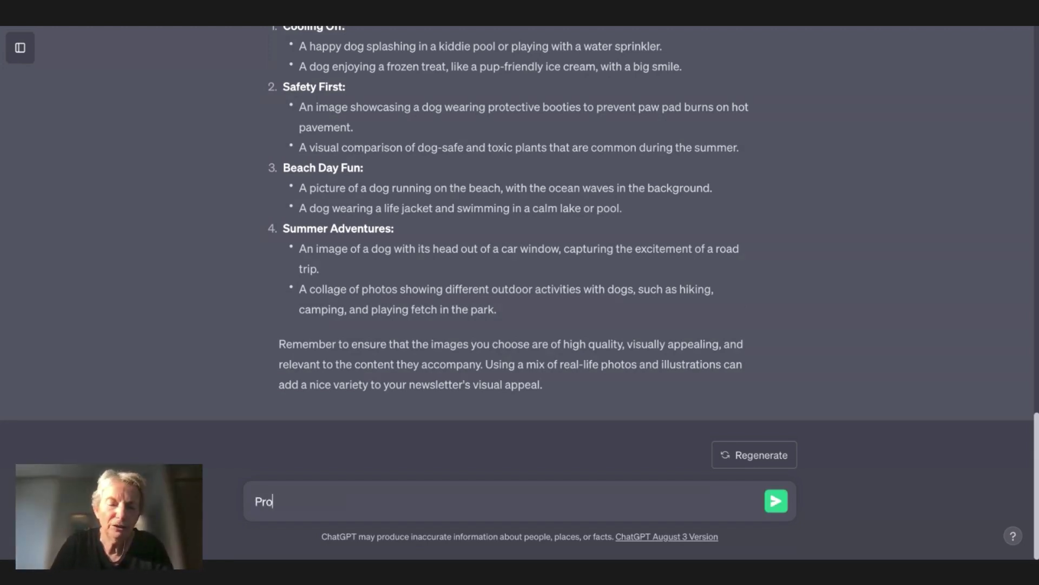
pyautogui.write('vide ideas for')
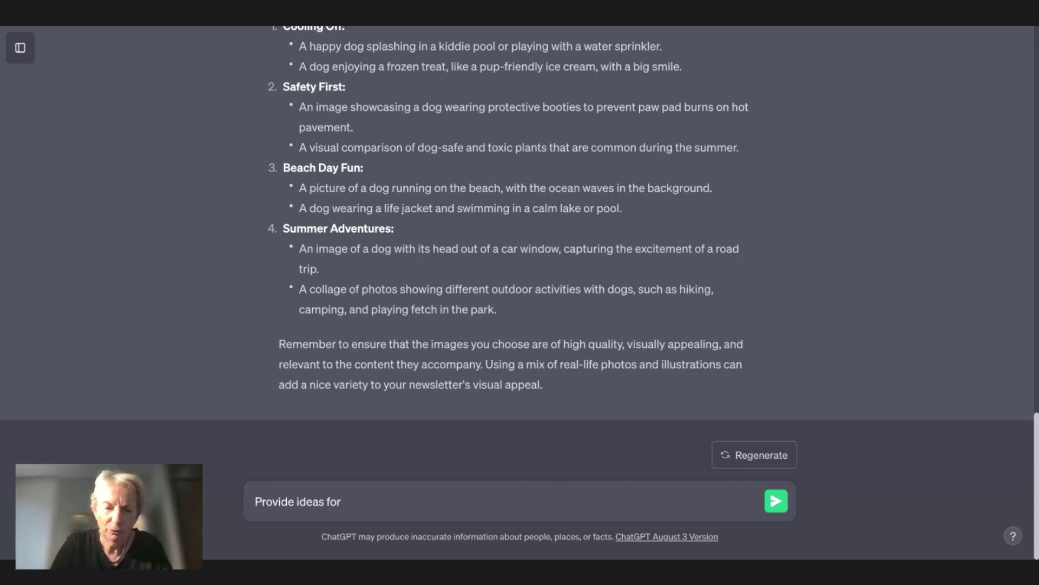
pyautogui.write(' how to per')
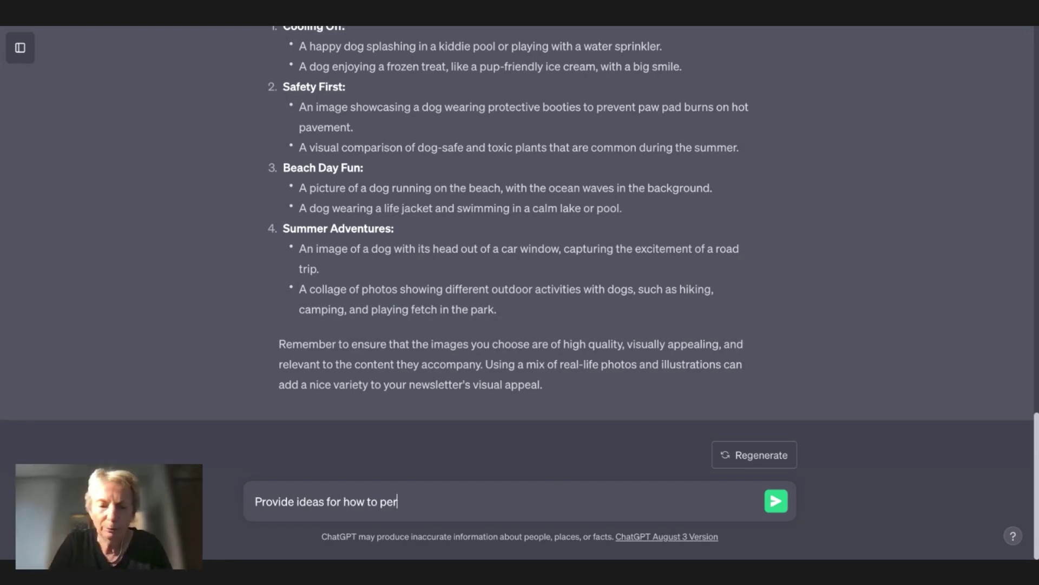
pyautogui.write('sonalise email ')
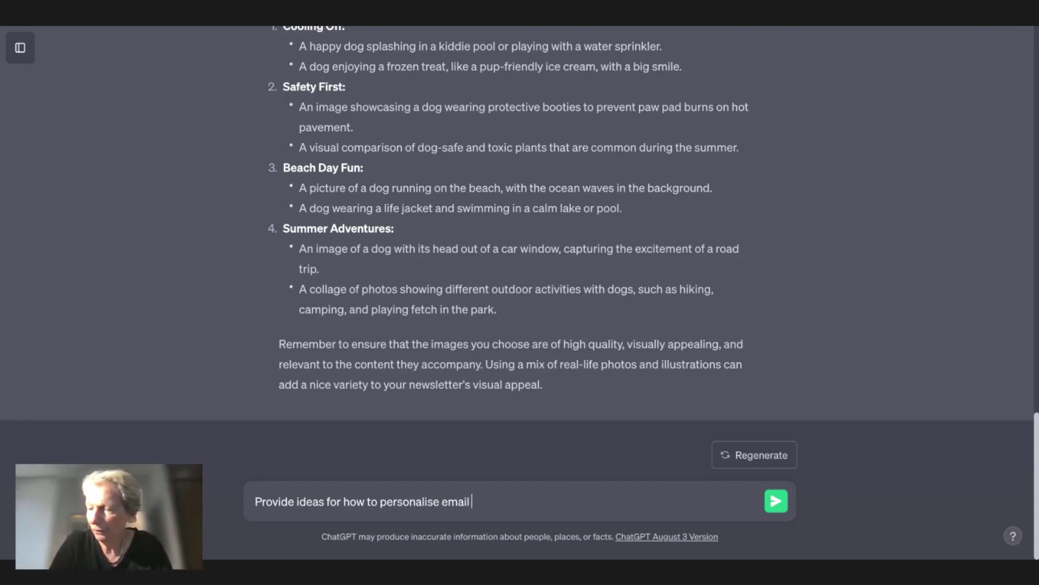
pyautogui.write('newsletters')
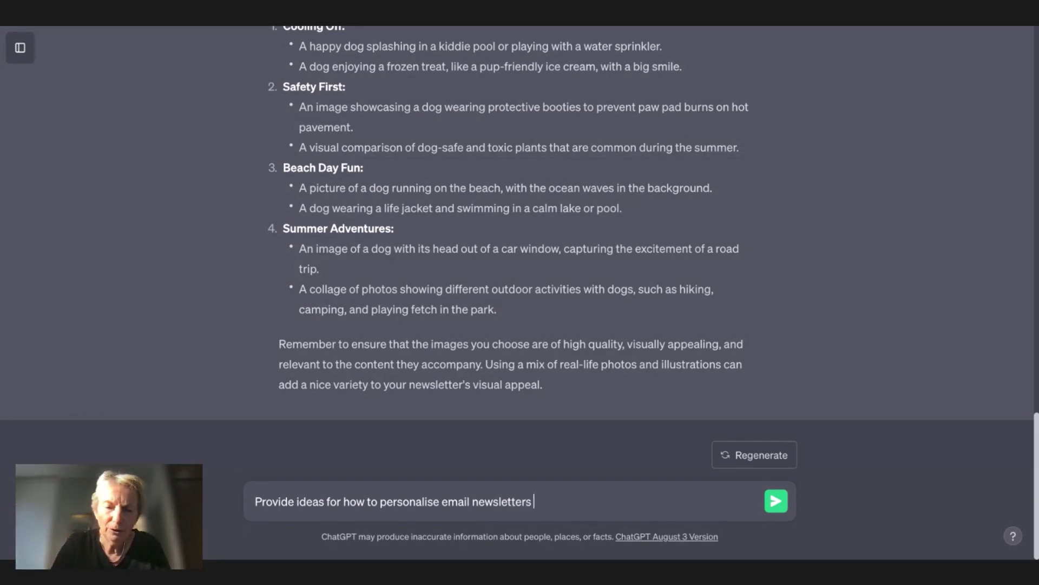
pyautogui.write(' for pet owner')
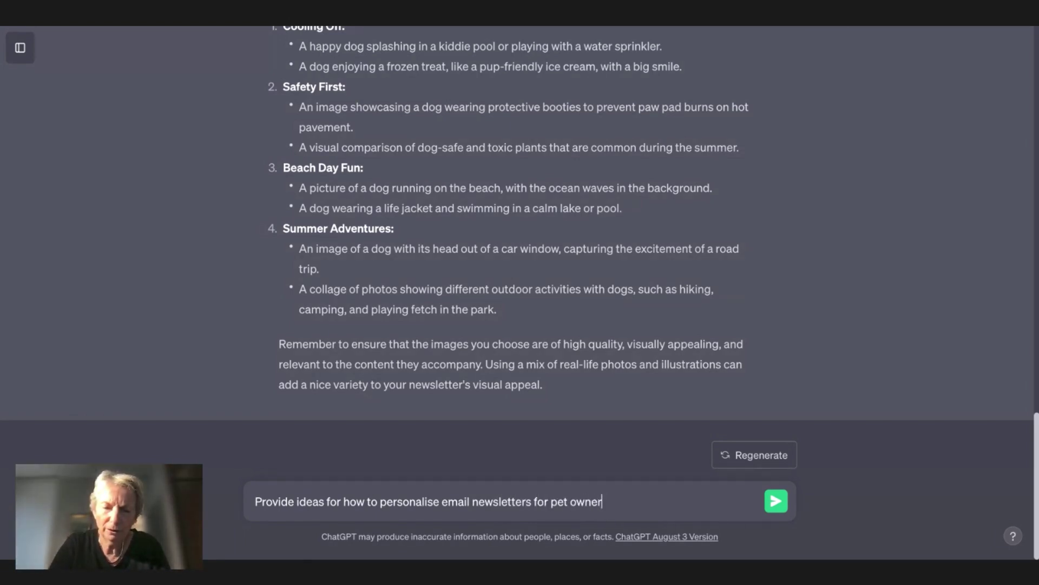
pyautogui.write('s')
# Submit 'Provide ideas for how to personalise email newsletters for pet owners'.
pyautogui.press('Return')
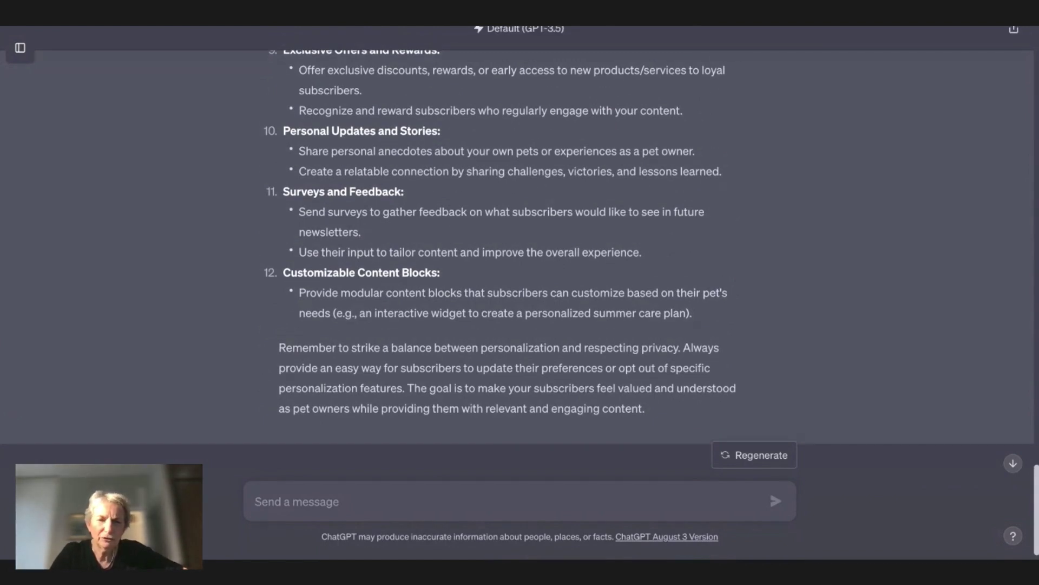
pyautogui.scroll(3, 520, 284)
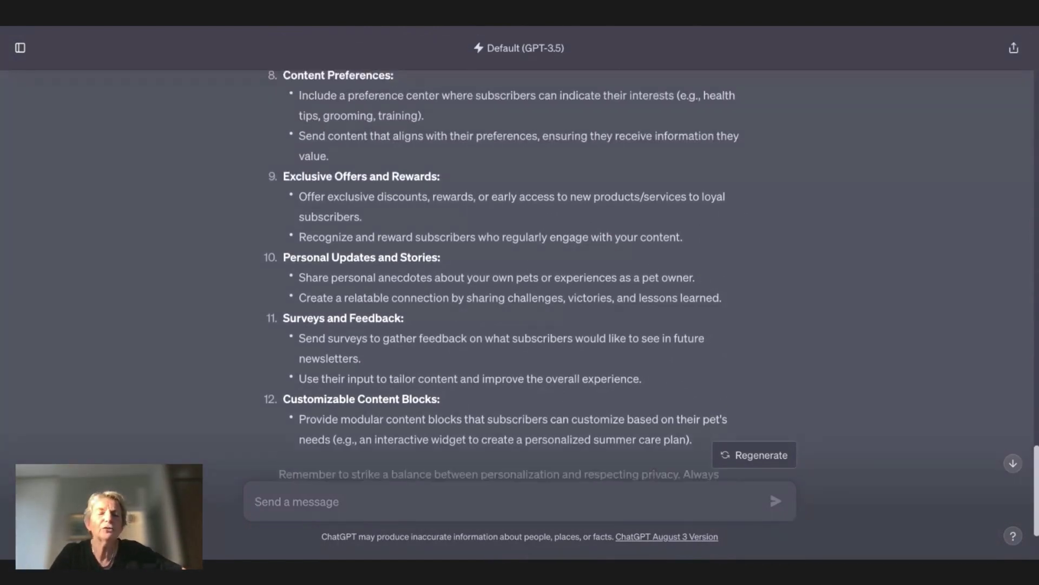
pyautogui.scroll(3, 520, 285)
pyautogui.scroll(2, 520, 285)
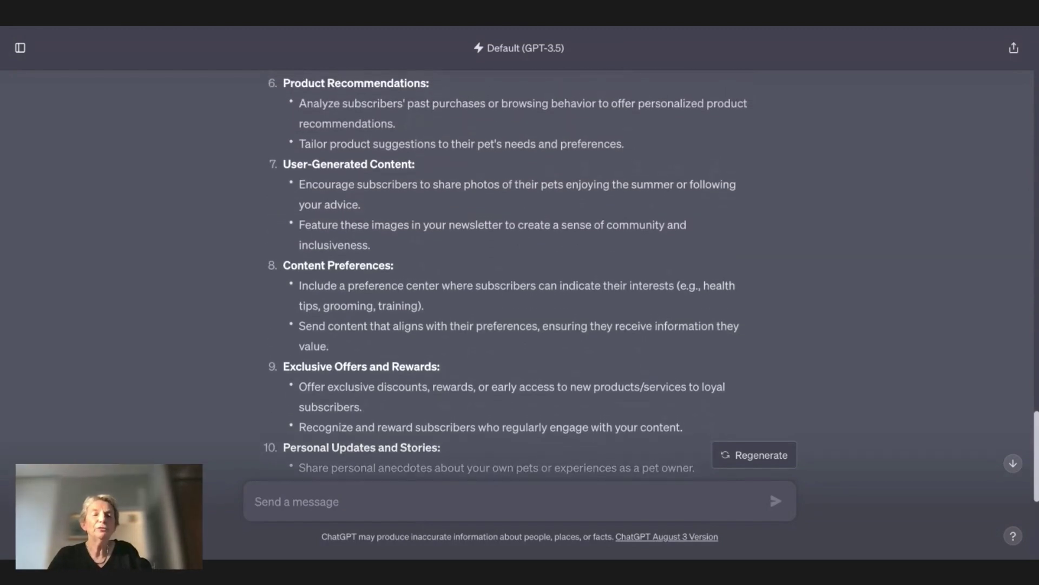
pyautogui.scroll(2, 520, 284)
pyautogui.scroll(3, 520, 284)
pyautogui.scroll(2, 520, 284)
pyautogui.scroll(2, 520, 284)
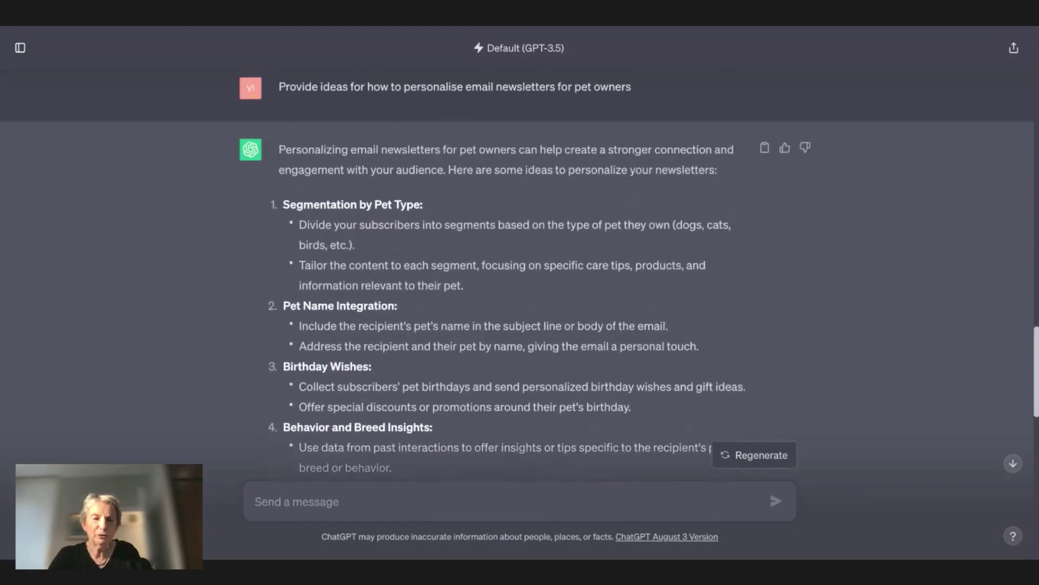
pyautogui.scroll(1, 520, 285)
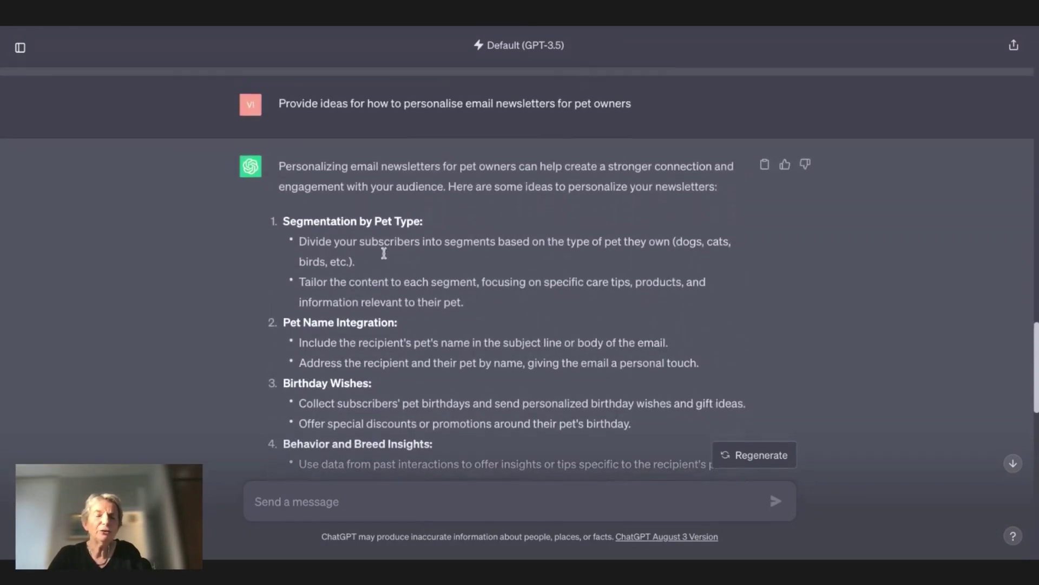
pyautogui.scroll(-5, 384, 255)
pyautogui.scroll(-5, 384, 254)
pyautogui.scroll(-3, 384, 254)
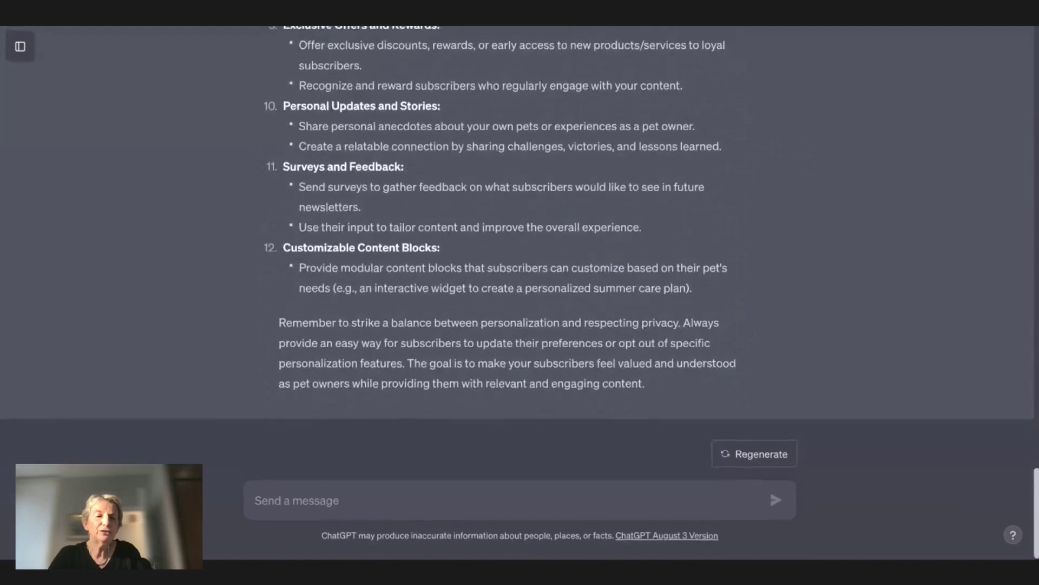
pyautogui.click(310, 496)
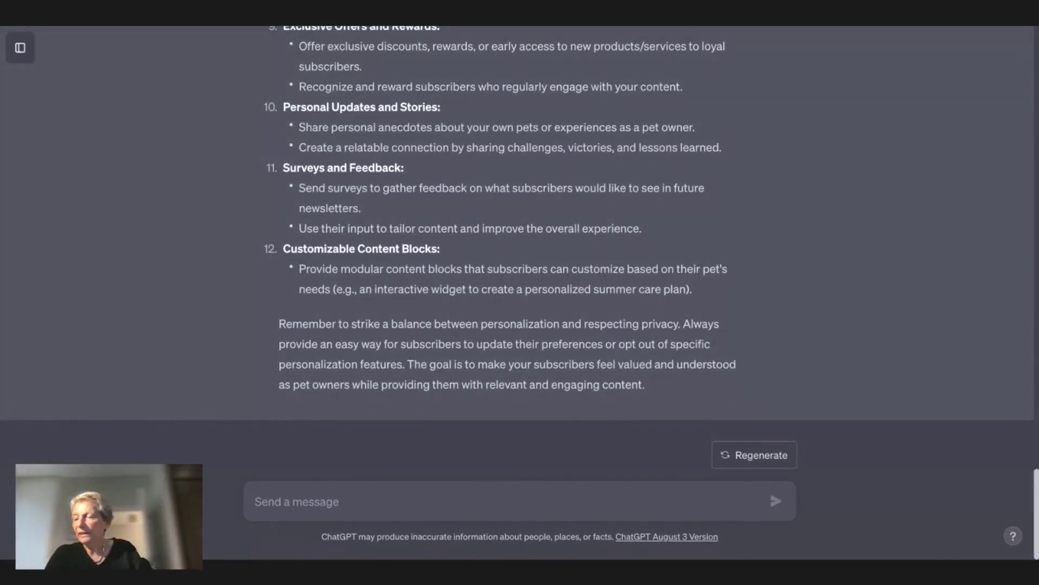